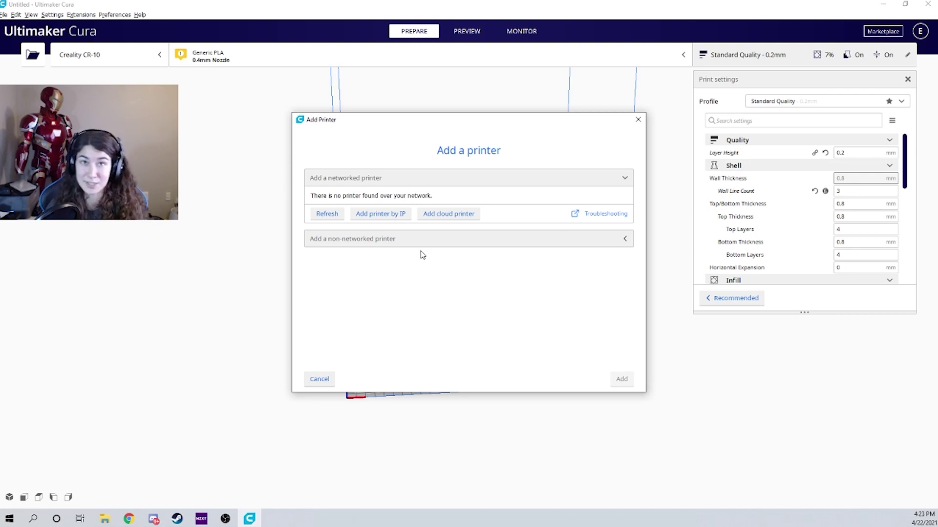
Show the non-networked printers and expand the Creality3D manufacturer group
{"action": "left_click", "coordinate": [370, 239]}
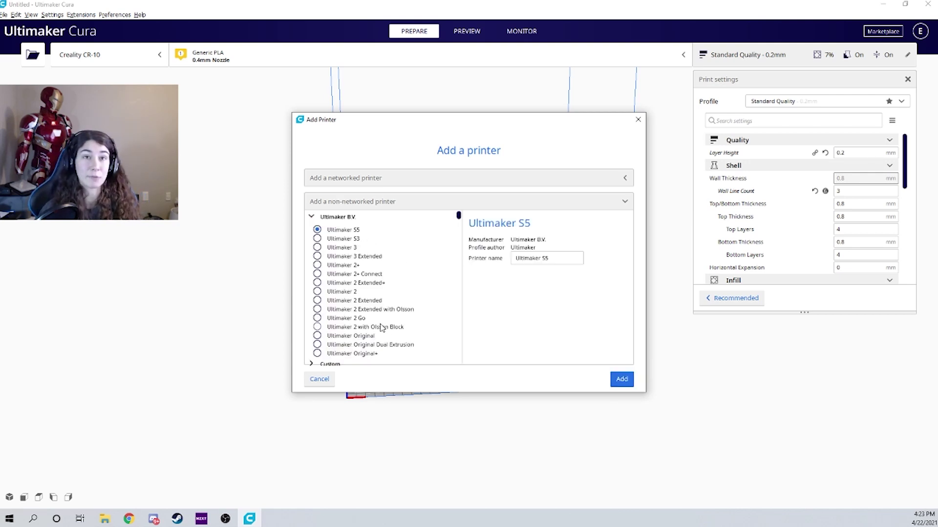
{"action": "scroll", "coordinate": [356, 282], "scroll_direction": "down", "scroll_amount": 2}
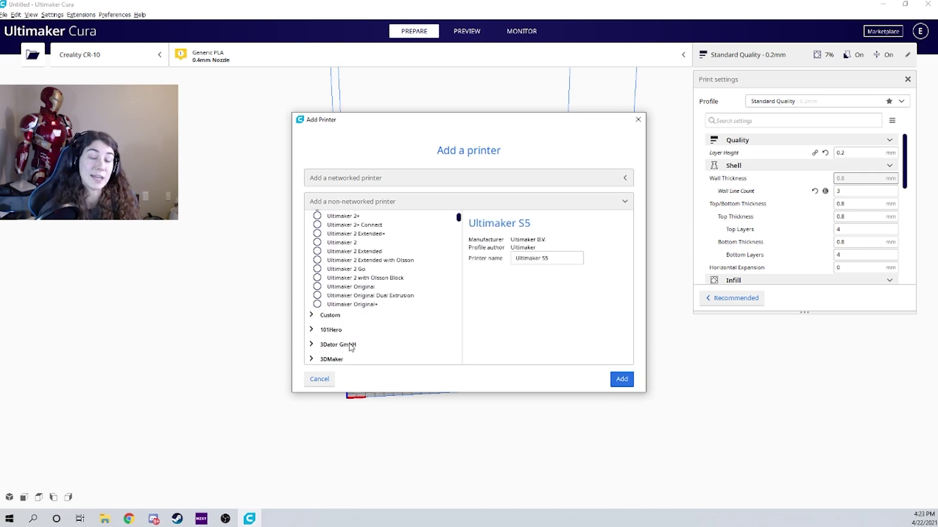
{"action": "scroll", "coordinate": [332, 332], "scroll_direction": "down", "scroll_amount": 5}
{"action": "scroll", "coordinate": [334, 330], "scroll_direction": "down", "scroll_amount": 3}
{"action": "left_click", "coordinate": [341, 336]}
{"action": "scroll", "coordinate": [354, 332], "scroll_direction": "down", "scroll_amount": 5}
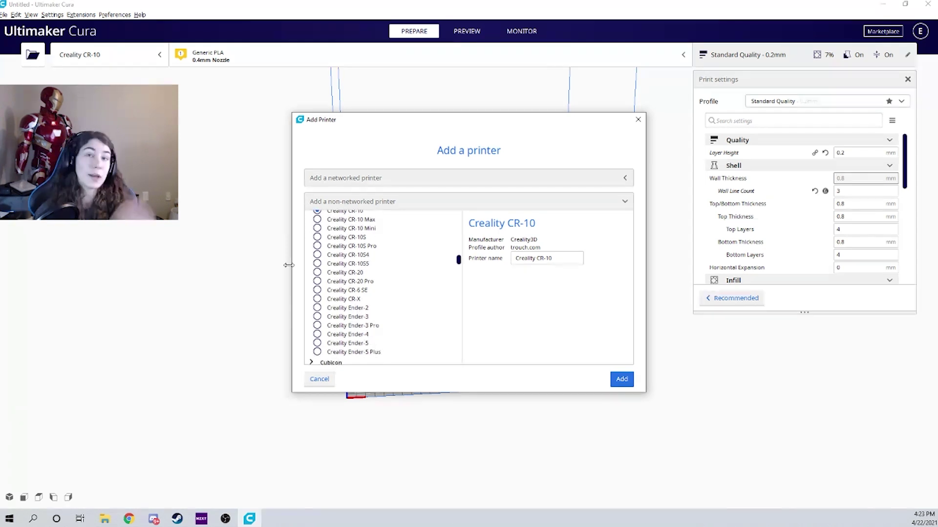
Add the Creality CR-10 as a non-networked printer and accept its default machine settings
{"action": "scroll", "coordinate": [359, 327], "scroll_direction": "down", "scroll_amount": 5}
{"action": "scroll", "coordinate": [337, 311], "scroll_direction": "down", "scroll_amount": 1}
{"action": "scroll", "coordinate": [359, 330], "scroll_direction": "up", "scroll_amount": 12}
{"action": "left_click", "coordinate": [312, 246]}
{"action": "scroll", "coordinate": [323, 298], "scroll_direction": "down", "scroll_amount": 2}
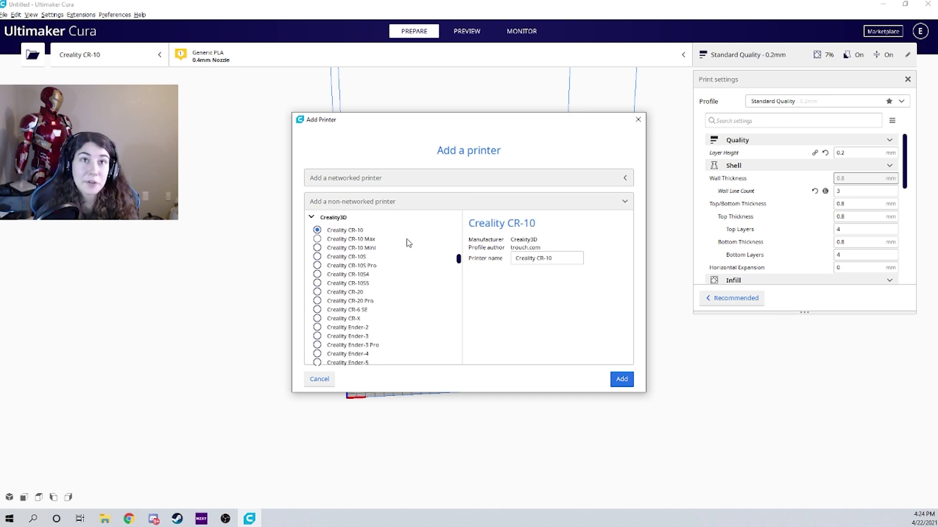
{"action": "scroll", "coordinate": [324, 230], "scroll_direction": "down", "scroll_amount": 1}
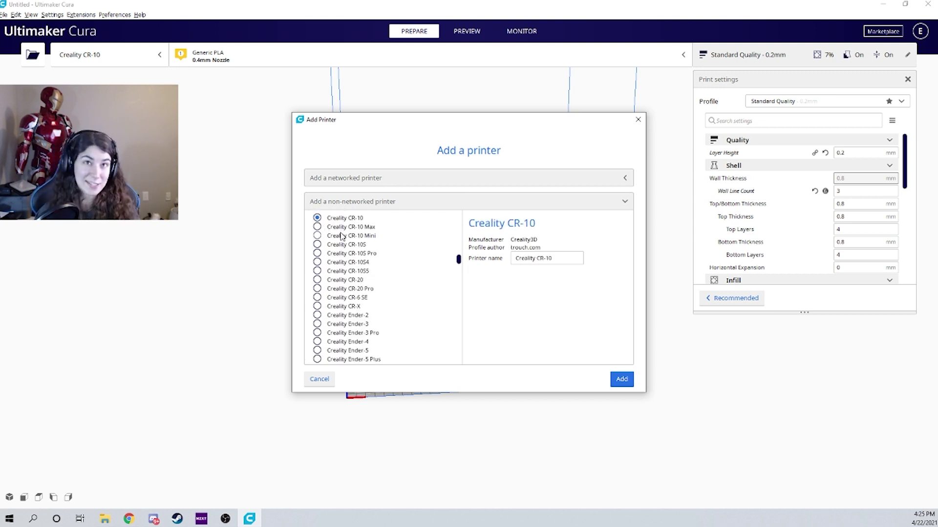
{"action": "left_click", "coordinate": [627, 383]}
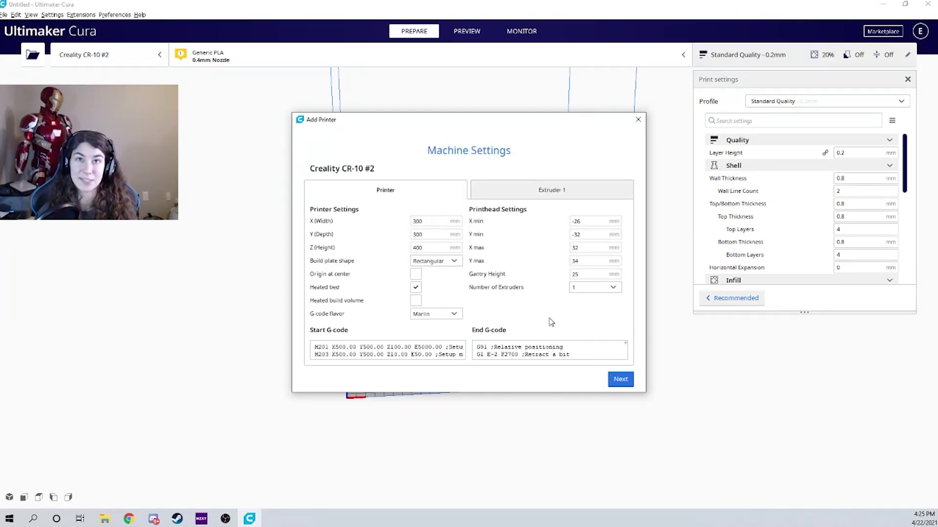
{"action": "left_click", "coordinate": [620, 379]}
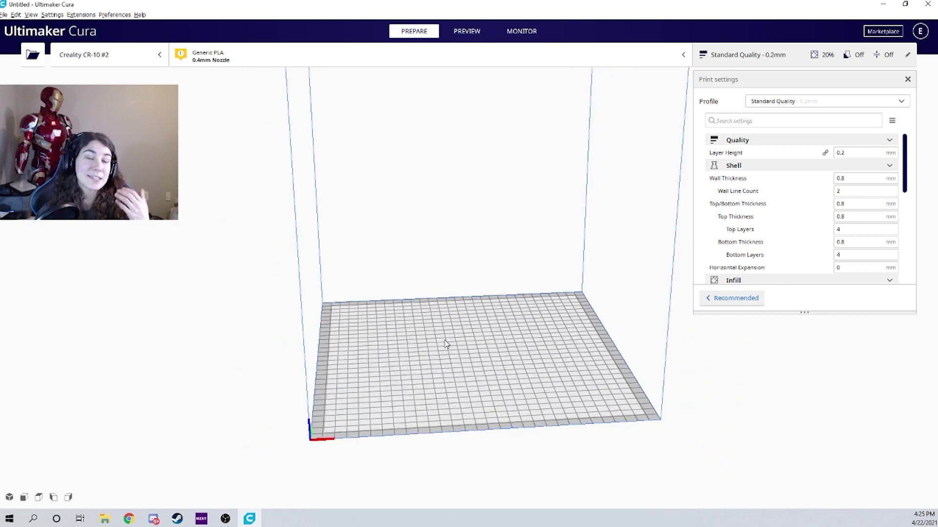
Load the among_us_vanilla model from the desktop onto the build plate
{"action": "middle_click_drag", "start_coordinate": [427, 333], "coordinate": [425, 354]}
{"action": "right_click_drag", "start_coordinate": [244, 281], "coordinate": [335, 270]}
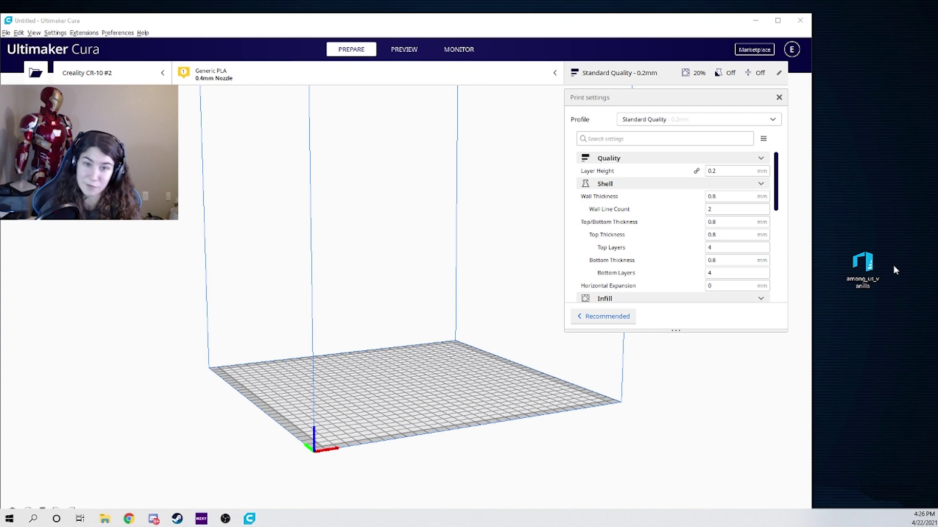
{"action": "left_click_drag", "start_coordinate": [854, 278], "coordinate": [412, 344]}
{"action": "scroll", "coordinate": [438, 328], "scroll_direction": "up", "scroll_amount": 4}
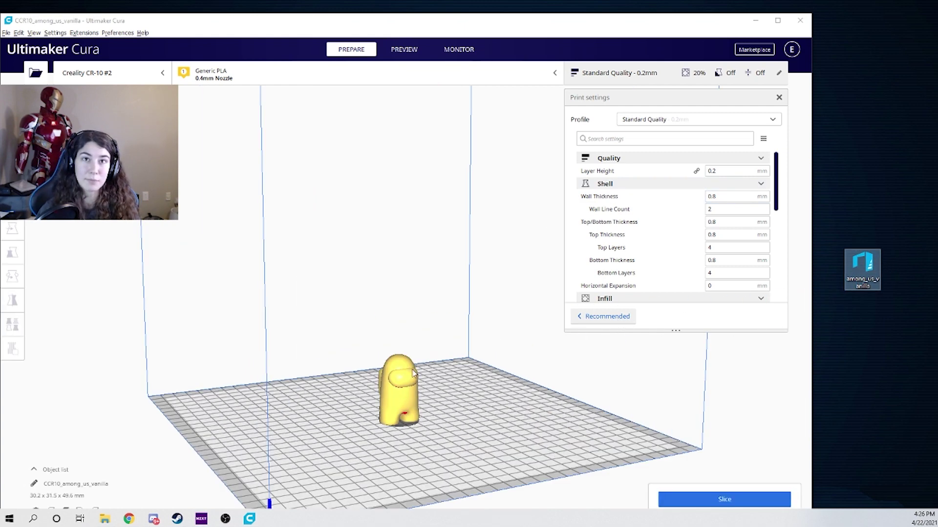
{"action": "scroll", "coordinate": [508, 428], "scroll_direction": "up", "scroll_amount": 1}
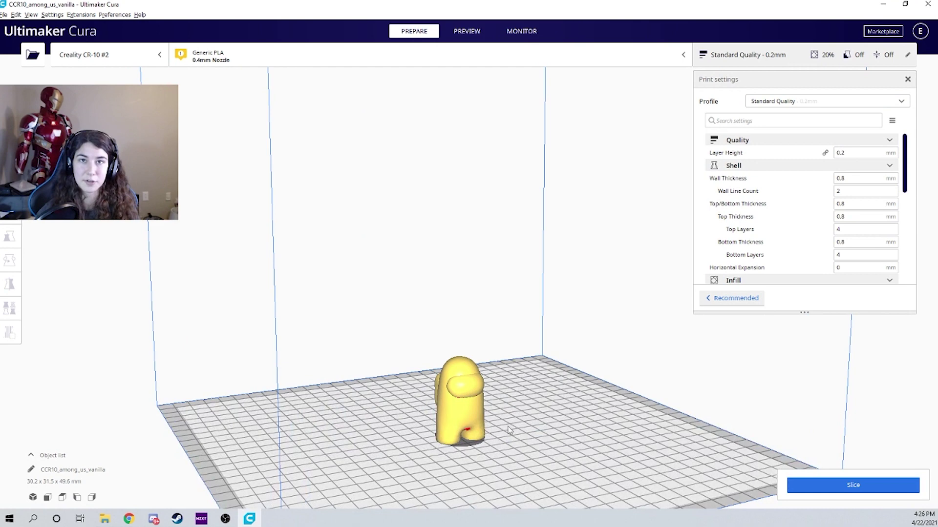
{"action": "right_click_drag", "start_coordinate": [552, 447], "coordinate": [449, 491]}
Select the figure and try moving it along the X and Y axes of the build plate
{"action": "left_click", "coordinate": [459, 385]}
{"action": "mouse_move", "coordinate": [558, 402]}
{"action": "left_mouse_down"}
{"action": "mouse_move", "coordinate": [577, 408]}
{"action": "mouse_move", "coordinate": [559, 404]}
{"action": "left_mouse_up"}
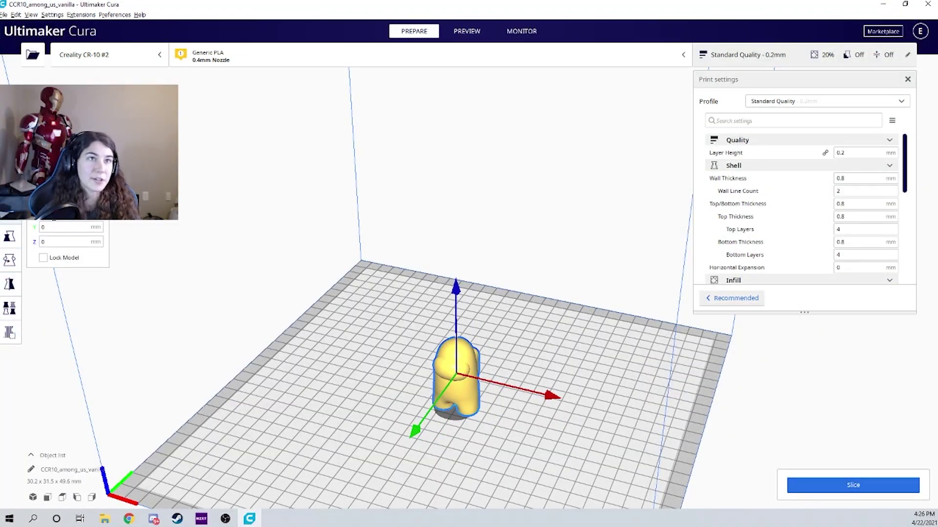
{"action": "left_click_drag", "start_coordinate": [560, 400], "coordinate": [522, 414]}
{"action": "mouse_move", "coordinate": [419, 432]}
{"action": "left_mouse_down"}
{"action": "mouse_move", "coordinate": [403, 450]}
{"action": "mouse_move", "coordinate": [416, 434]}
{"action": "left_mouse_up"}
Try the Rotate tool by turning the figure upside down and tipping it onto its side
{"action": "left_click", "coordinate": [9, 260]}
{"action": "left_click_drag", "start_coordinate": [455, 295], "coordinate": [493, 393]}
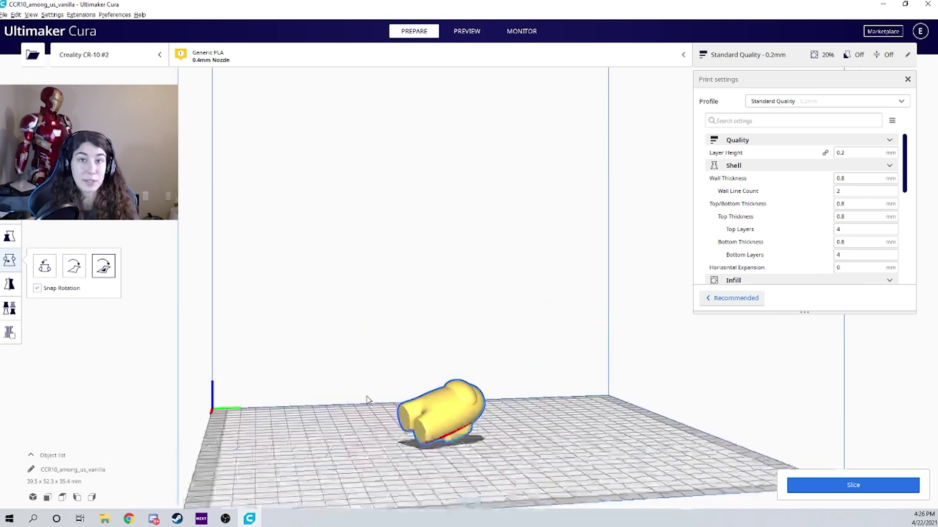
{"action": "right_click_drag", "start_coordinate": [366, 396], "coordinate": [495, 400]}
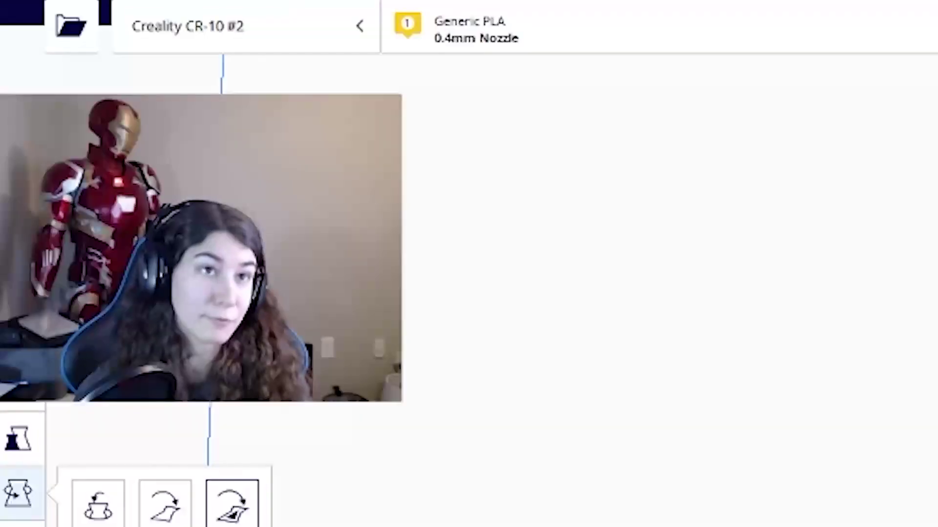
Try the Mirror tool by flipping the figure along the vertical axis and back again
{"action": "left_click", "coordinate": [9, 284]}
{"action": "left_click", "coordinate": [444, 355]}
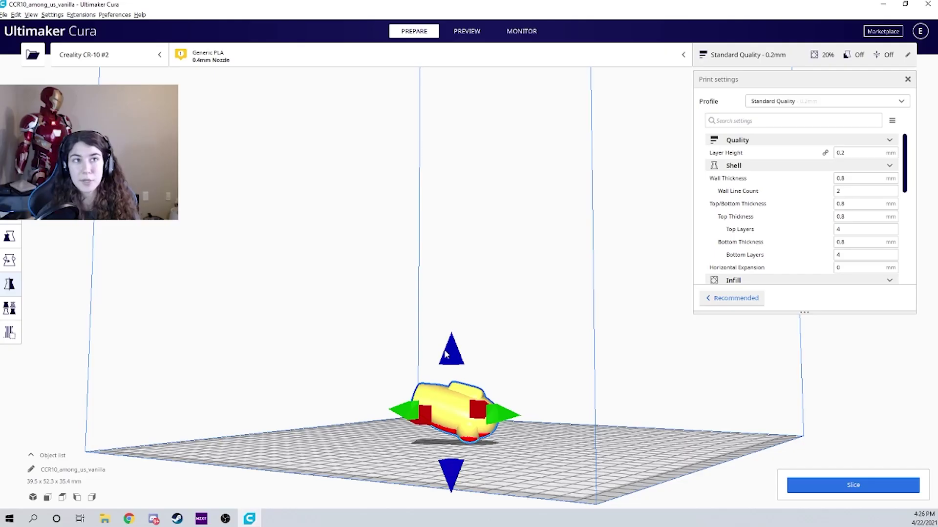
{"action": "left_click", "coordinate": [445, 355]}
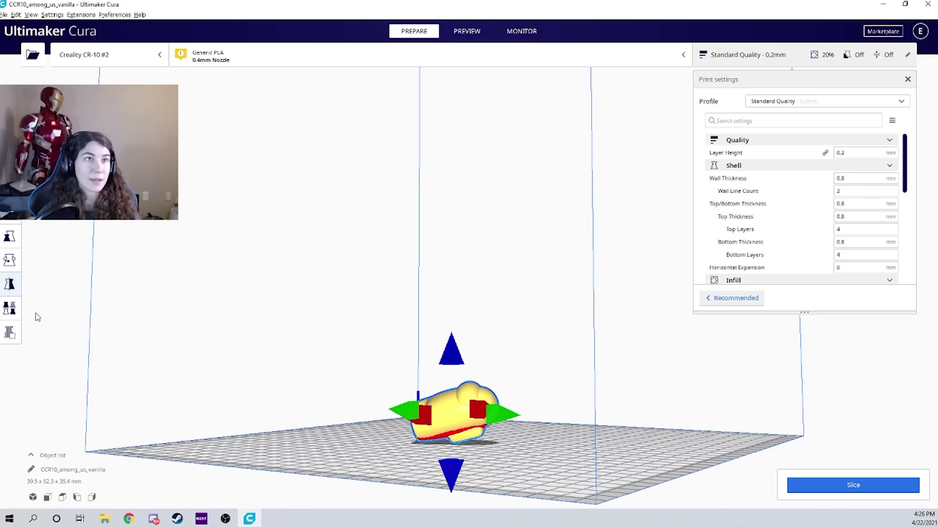
Scale the figure up uniformly to about 668 %
{"action": "left_click", "coordinate": [9, 239]}
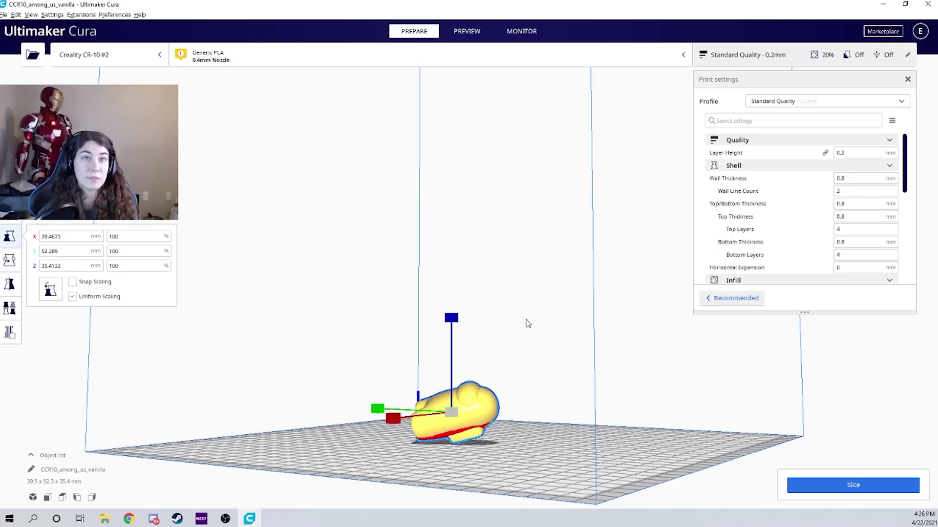
{"action": "left_click_drag", "start_coordinate": [459, 320], "coordinate": [494, 206]}
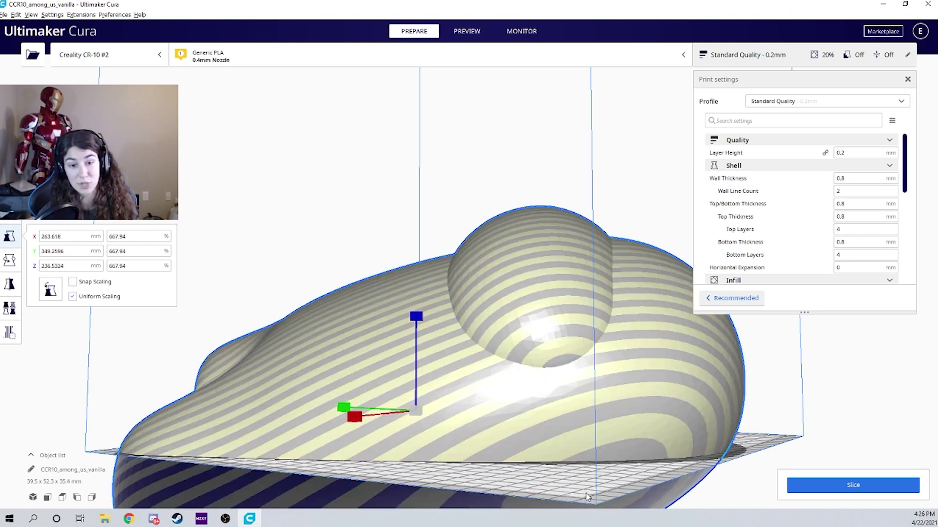
{"action": "key", "text": "t"}
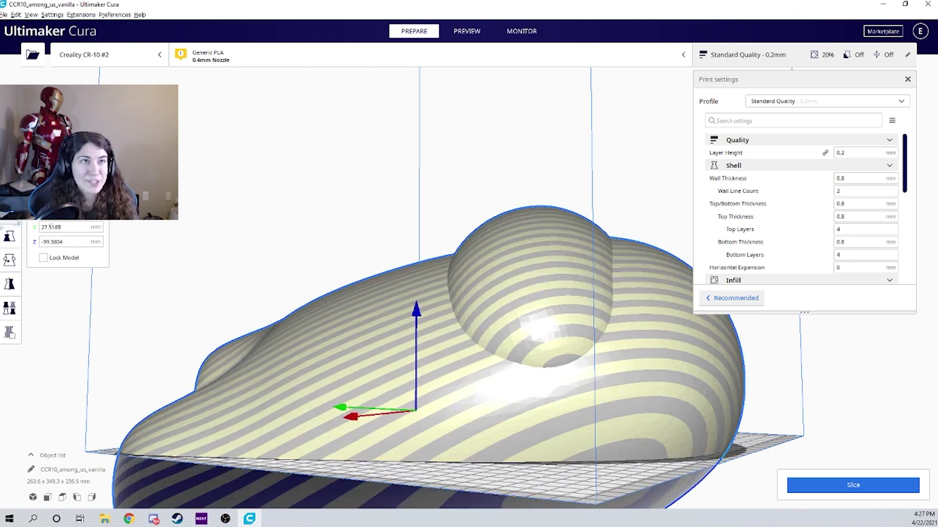
Set the figure's uniform scale to 100 % and activate the Rotate tool
{"action": "left_click", "coordinate": [10, 236]}
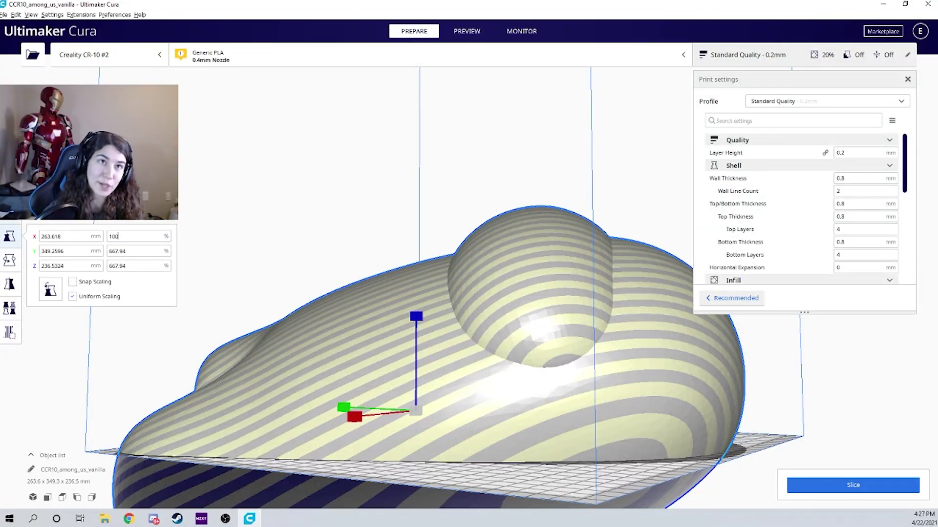
{"action": "key", "text": "Return"}
{"action": "key", "text": "r"}
{"action": "scroll", "coordinate": [273, 323], "scroll_direction": "up", "scroll_amount": 3}
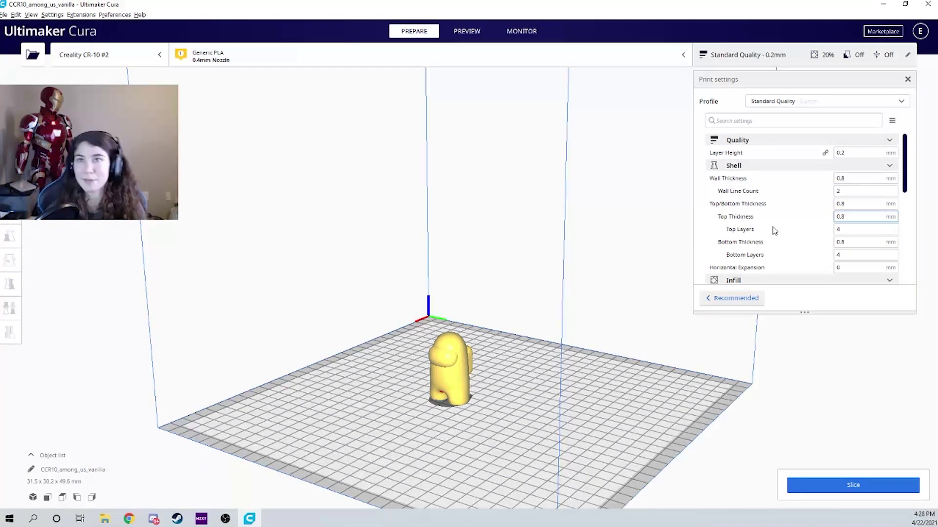
Enlarge the print settings area to show more parameters and open the wall line count for editing
{"action": "left_click_drag", "start_coordinate": [842, 318], "coordinate": [779, 412]}
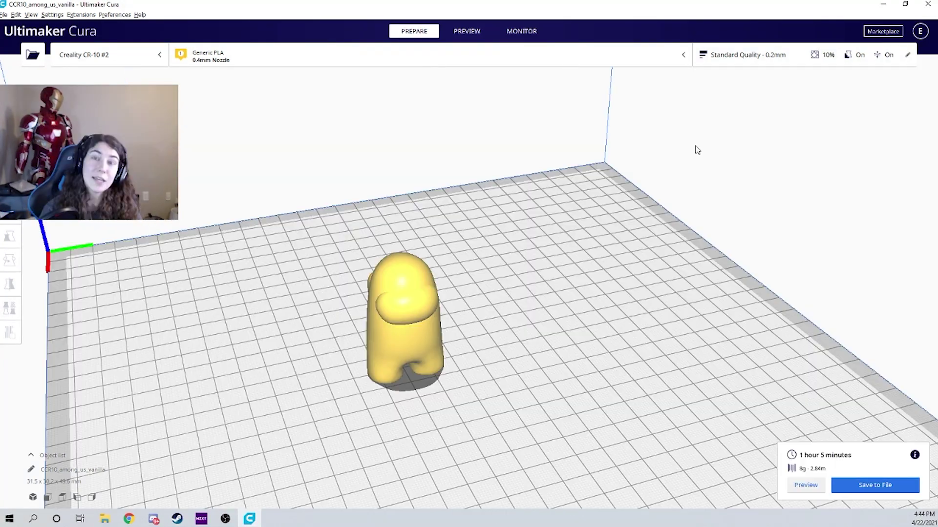
{"action": "left_click", "coordinate": [905, 58]}
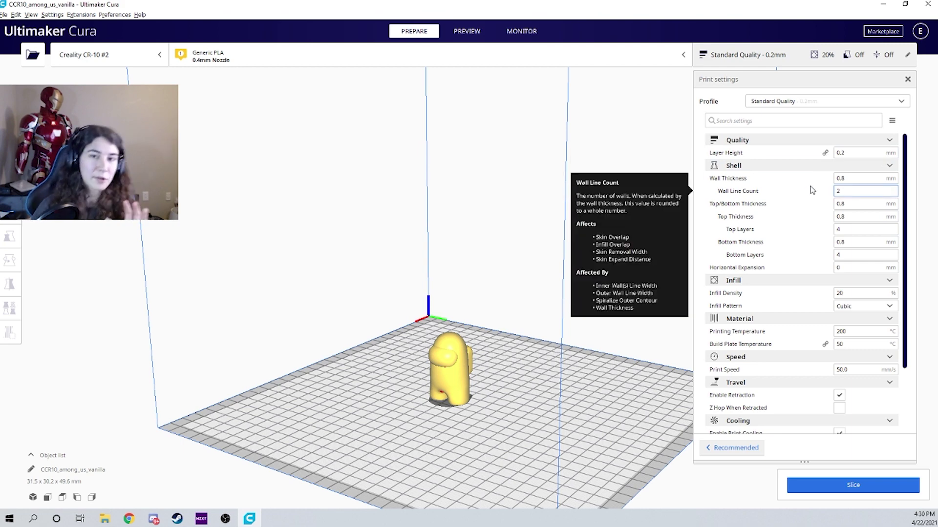
{"action": "double_click", "coordinate": [846, 190]}
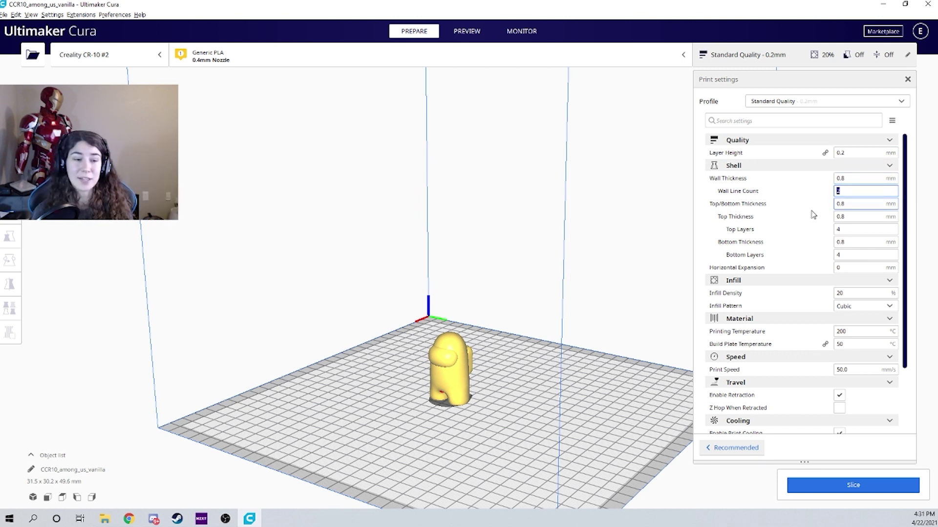
{"action": "mouse_move", "coordinate": [793, 218]}
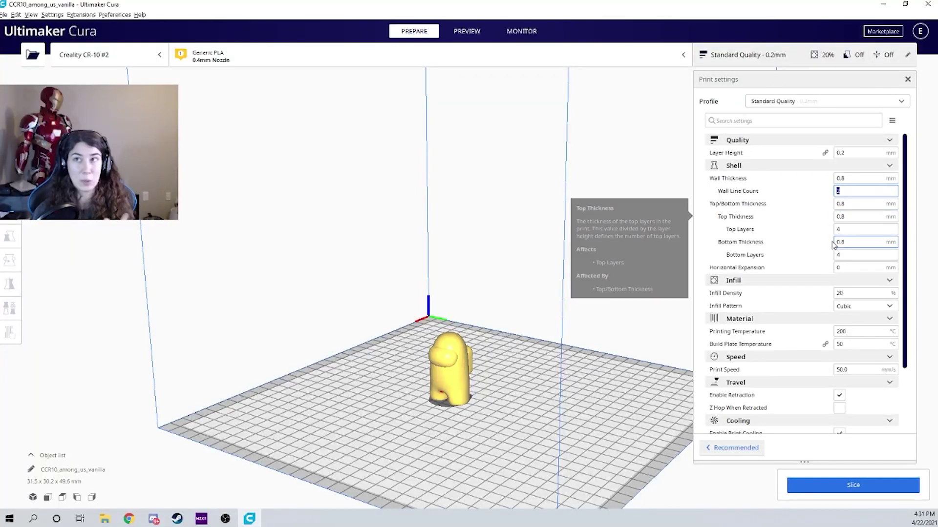
{"action": "mouse_move", "coordinate": [808, 233]}
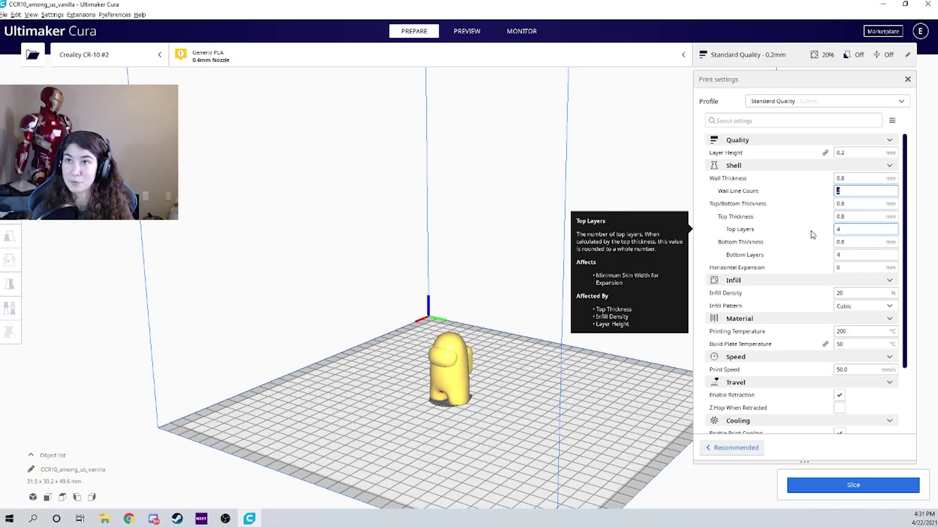
Set the infill pattern to Triangles and the infill density to 15 %
{"action": "scroll", "coordinate": [859, 244], "scroll_direction": "down", "scroll_amount": 2}
{"action": "left_click", "coordinate": [881, 270]}
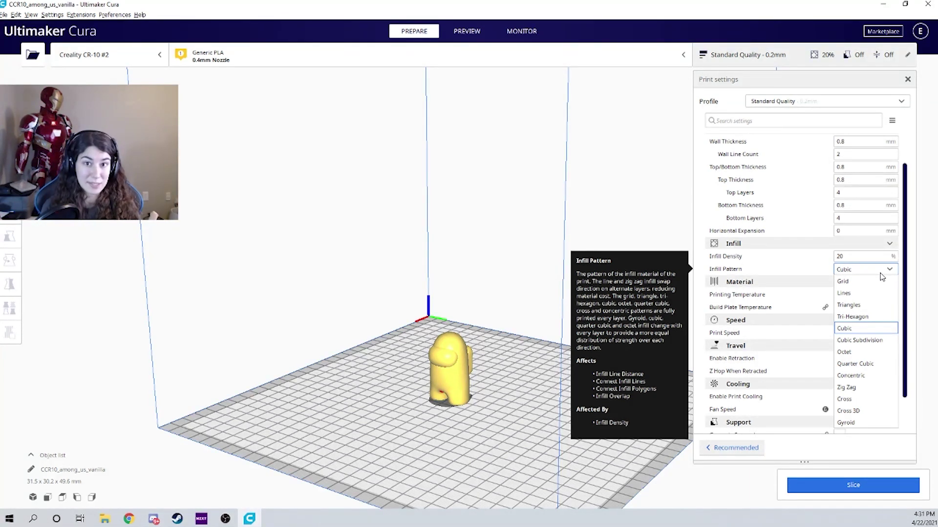
{"action": "left_click", "coordinate": [859, 308]}
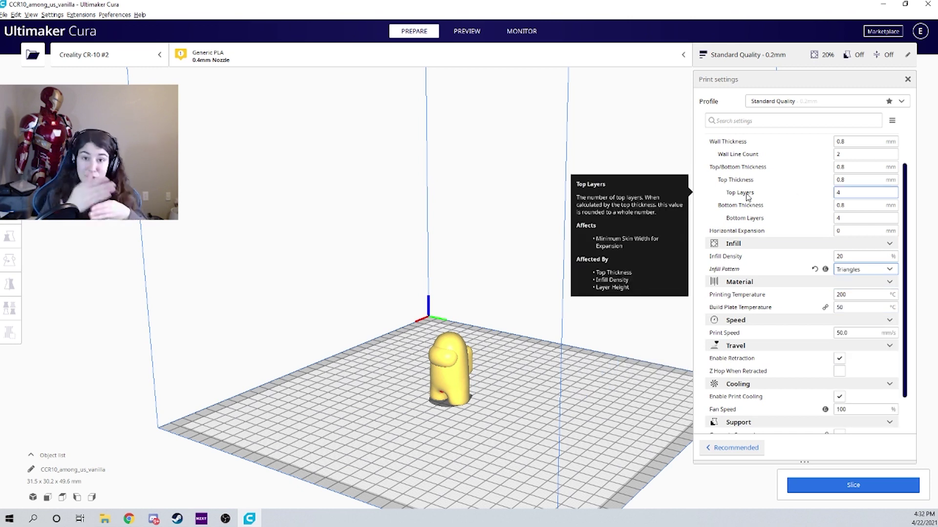
{"action": "left_click_drag", "start_coordinate": [850, 256], "coordinate": [813, 260]}
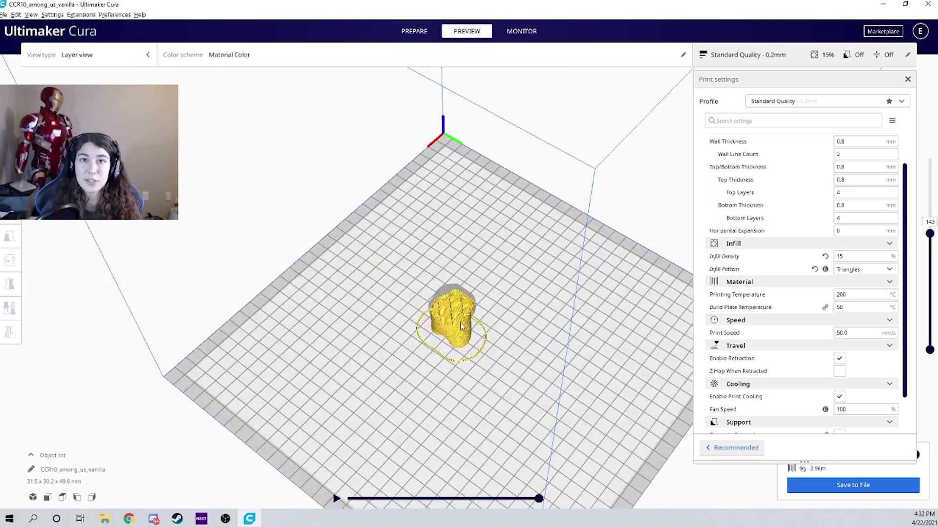
Examine the figure's triangular infill in the layer preview around layer 144
{"action": "scroll", "coordinate": [348, 419], "scroll_direction": "up", "scroll_amount": 10}
{"action": "scroll", "coordinate": [348, 420], "scroll_direction": "down", "scroll_amount": 5}
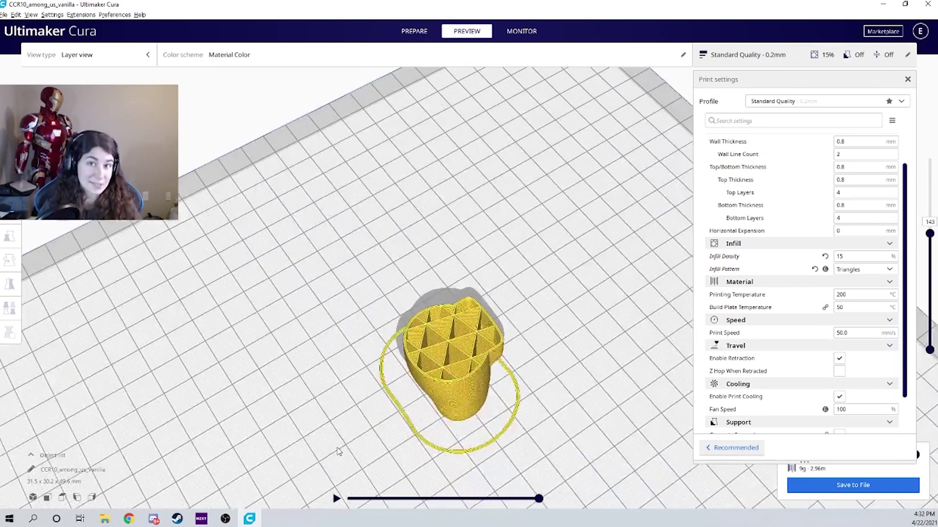
{"action": "mouse_move", "coordinate": [929, 233]}
{"action": "left_mouse_down"}
{"action": "mouse_move", "coordinate": [929, 337]}
{"action": "mouse_move", "coordinate": [924, 247]}
{"action": "left_mouse_up"}
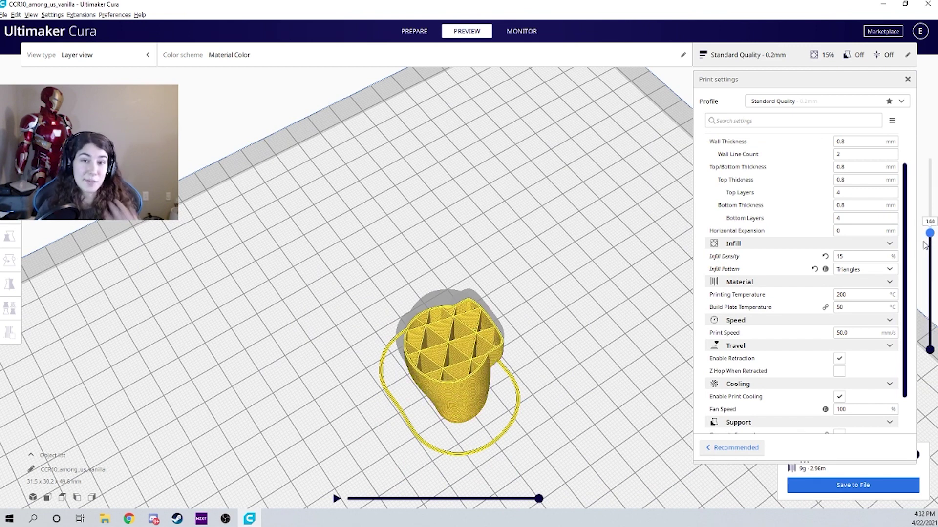
Preview the infill at 50 % density around layer 139, and set the infill density to 10 %
{"action": "left_click_drag", "start_coordinate": [854, 256], "coordinate": [799, 262]}
{"action": "type", "text": "50"}
{"action": "mouse_move", "coordinate": [929, 234]}
{"action": "left_mouse_down"}
{"action": "mouse_move", "coordinate": [929, 272]}
{"action": "mouse_move", "coordinate": [936, 239]}
{"action": "left_mouse_up"}
{"action": "key", "text": "Tab"}
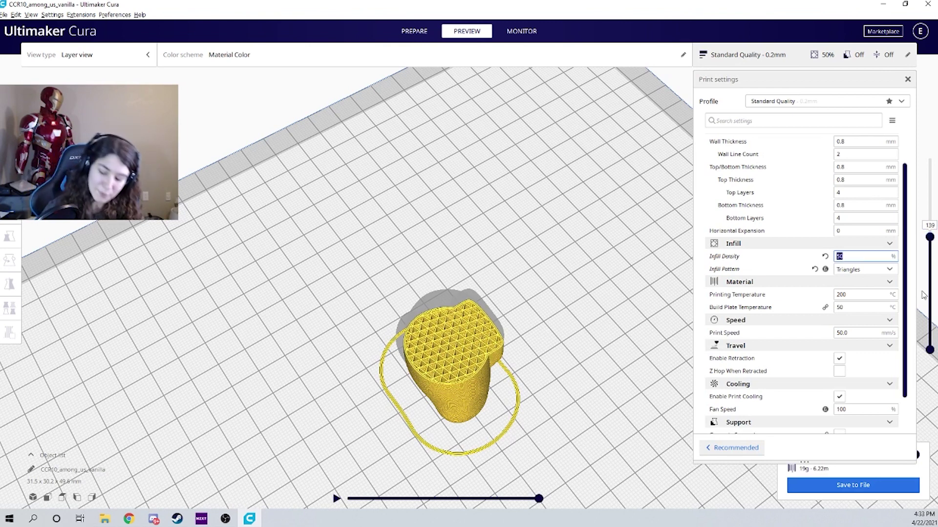
{"action": "type", "text": "10"}
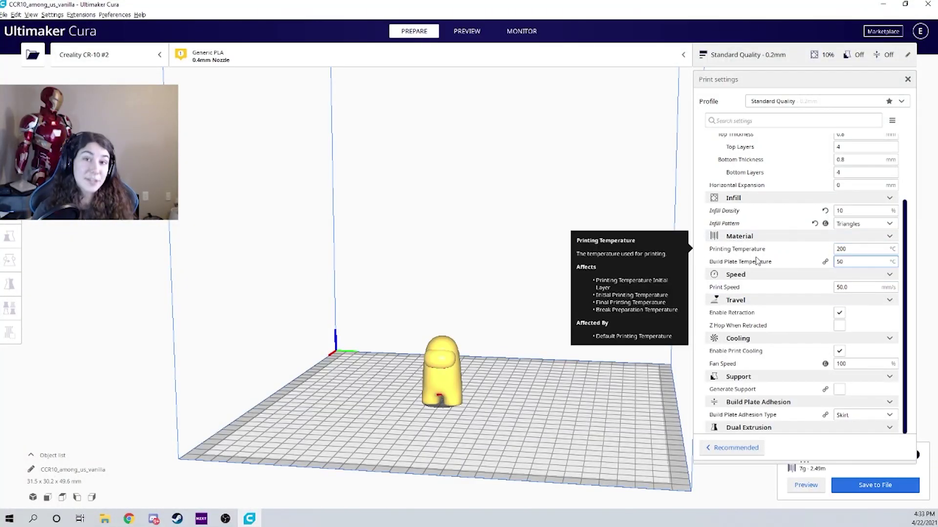
Set the printing temperature to 210 °C
{"action": "mouse_move", "coordinate": [740, 249]}
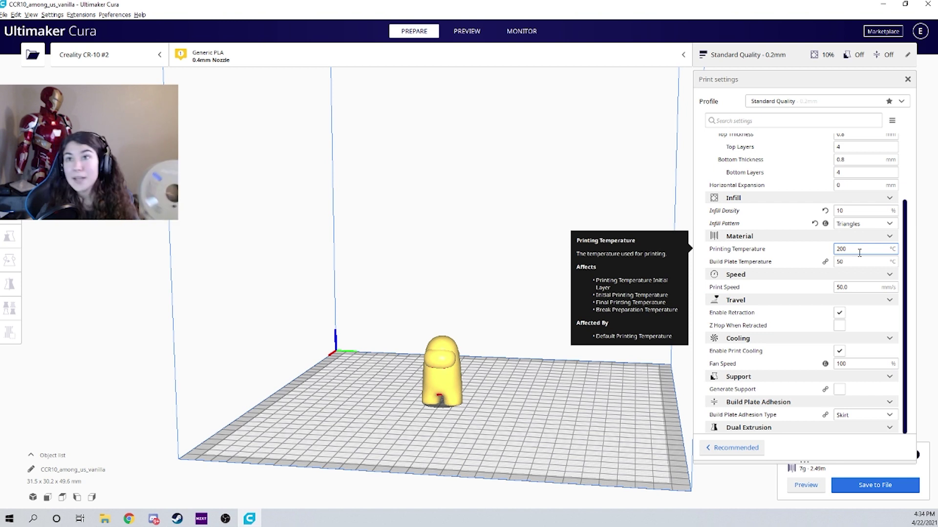
{"action": "left_click_drag", "start_coordinate": [857, 249], "coordinate": [806, 250]}
{"action": "type", "text": "210"}
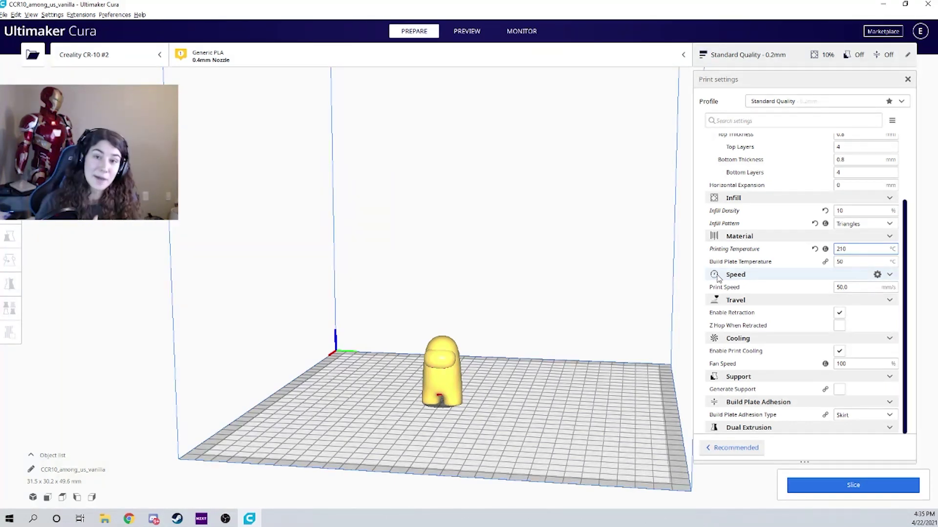
Set the build plate temperature to 60 °C
{"action": "mouse_move", "coordinate": [854, 261]}
{"action": "left_mouse_down"}
{"action": "mouse_move", "coordinate": [810, 267]}
{"action": "mouse_move", "coordinate": [838, 265]}
{"action": "left_mouse_up"}
{"action": "type", "text": "60"}
{"action": "left_click", "coordinate": [854, 261]}
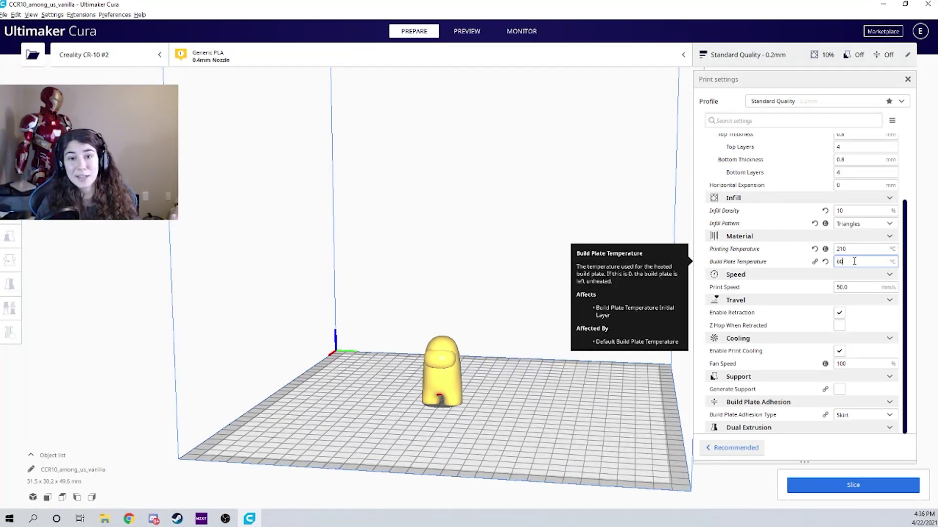
Change the build plate temperature to 0 °C
{"action": "key", "text": "BackSpace"}
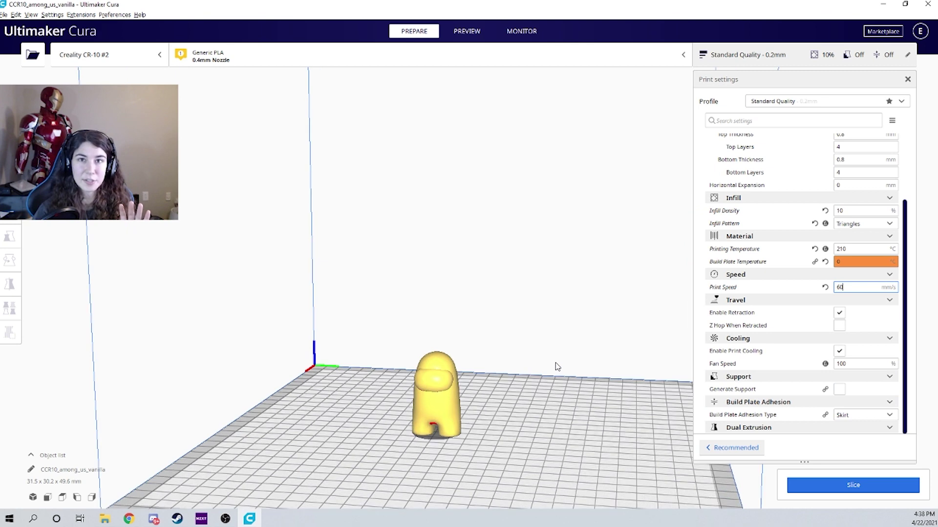
{"action": "scroll", "coordinate": [556, 367], "scroll_direction": "up", "scroll_amount": 1}
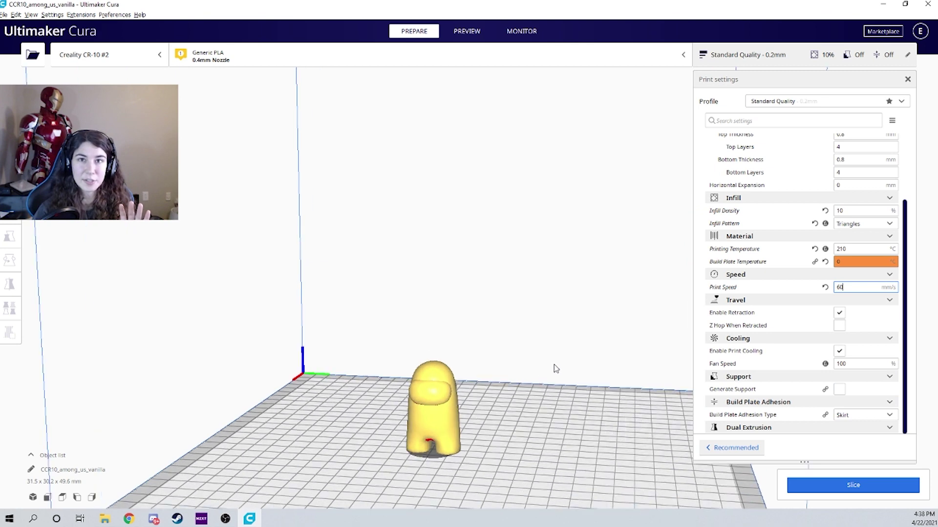
Enable support generation for the figure and set the support overhang angle to 60°
{"action": "right_click_drag", "start_coordinate": [519, 412], "coordinate": [526, 418]}
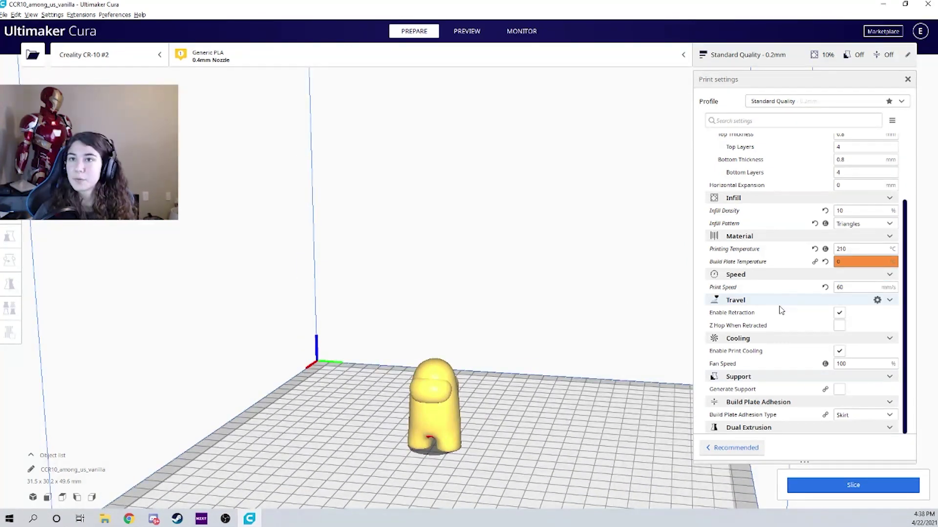
{"action": "mouse_move", "coordinate": [725, 397]}
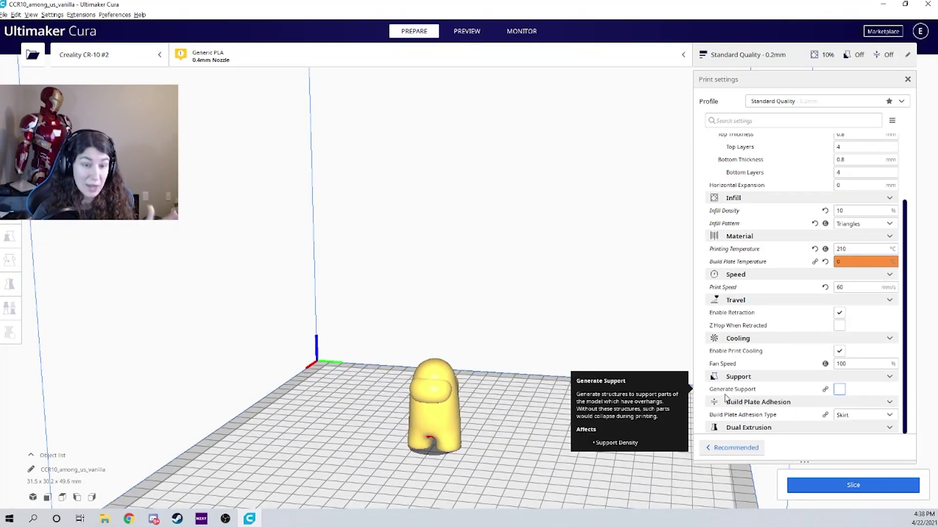
{"action": "left_click", "coordinate": [839, 390]}
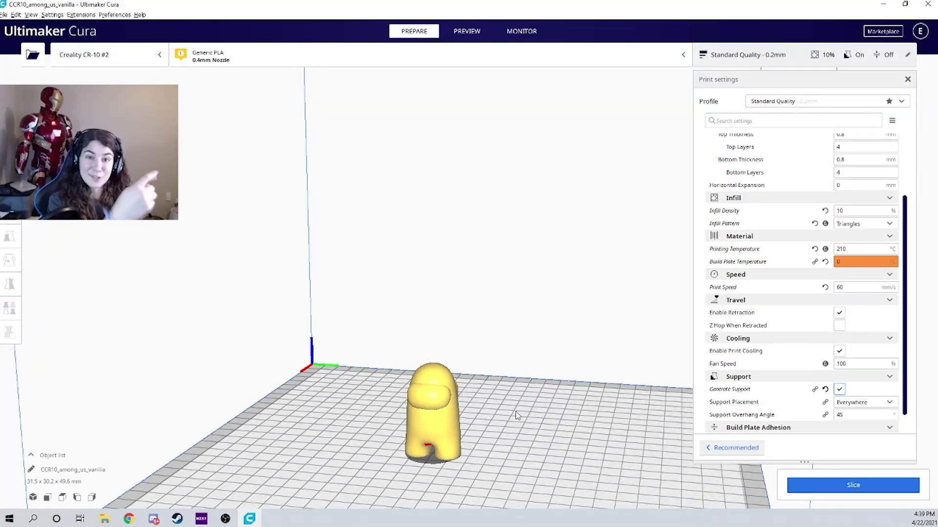
{"action": "scroll", "coordinate": [865, 397], "scroll_direction": "down", "scroll_amount": 1}
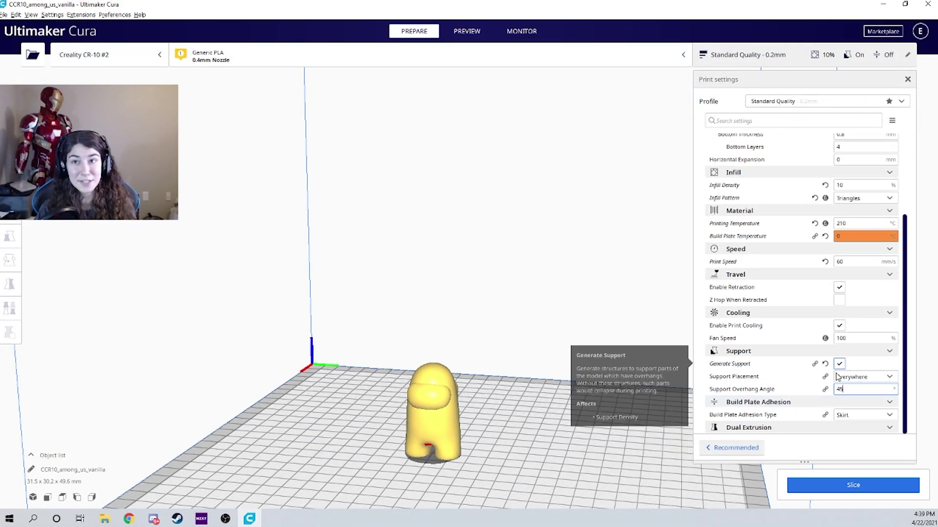
{"action": "left_click", "coordinate": [870, 389]}
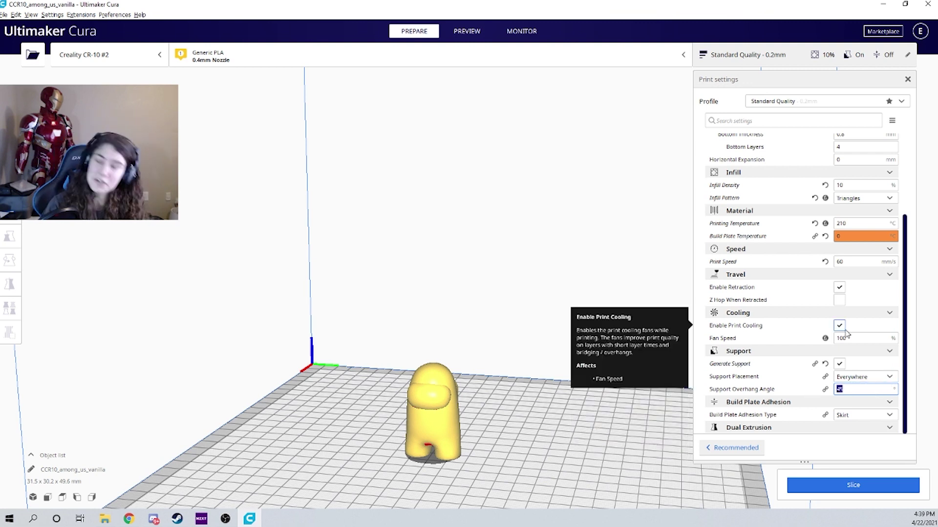
{"action": "type", "text": "60"}
{"action": "key", "text": "Return"}
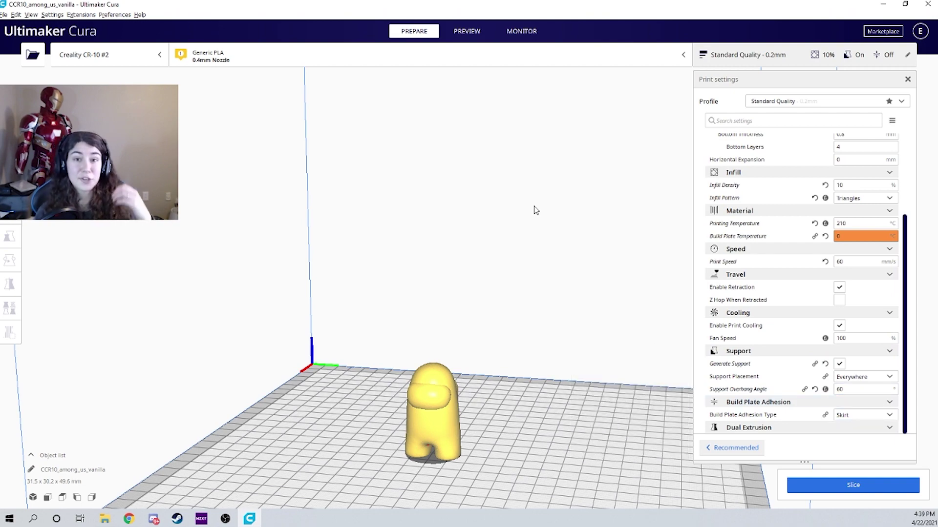
Preview the sliced figure with its supports, from the lowest layers up to layer 247
{"action": "left_click", "coordinate": [458, 32]}
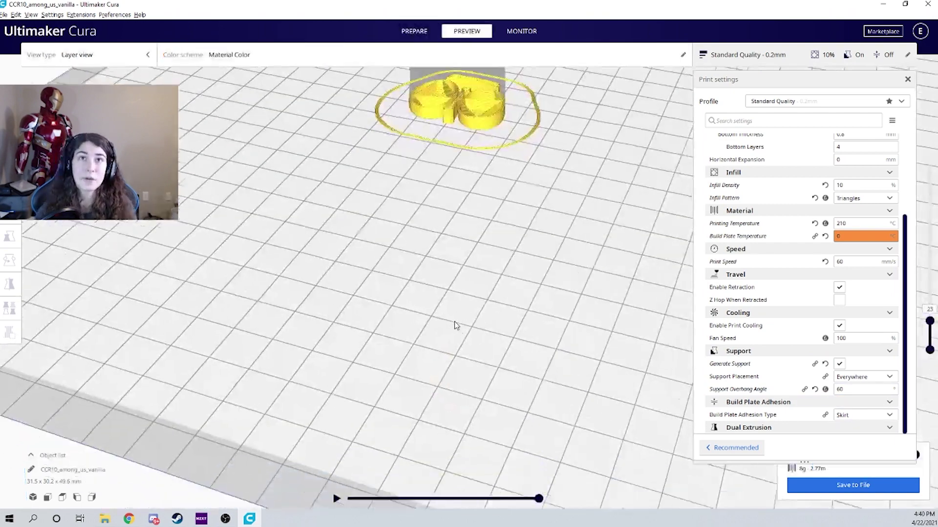
{"action": "right_click_drag", "start_coordinate": [449, 358], "coordinate": [444, 308]}
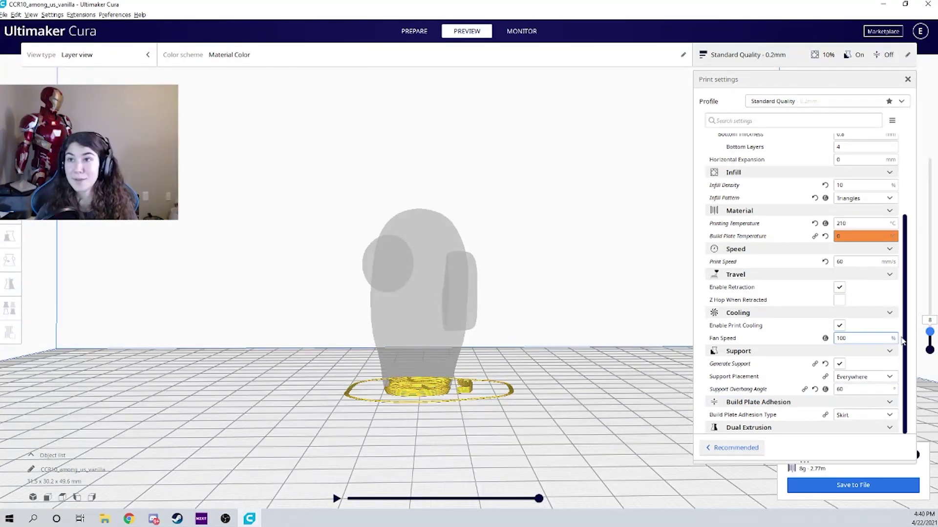
{"action": "left_click_drag", "start_coordinate": [929, 332], "coordinate": [930, 158]}
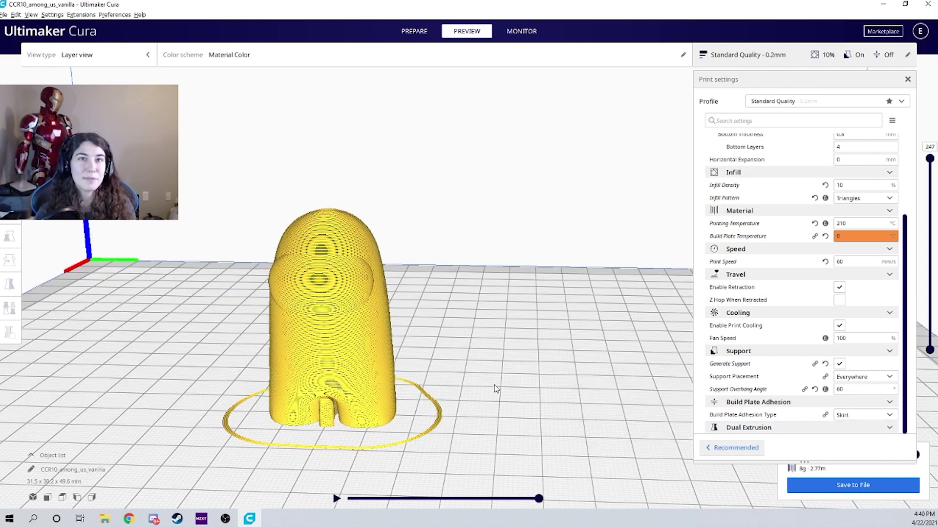
Compare the Brim and Raft adhesion types on the figure's base, and set the build plate adhesion type to Brim
{"action": "left_click", "coordinate": [860, 415]}
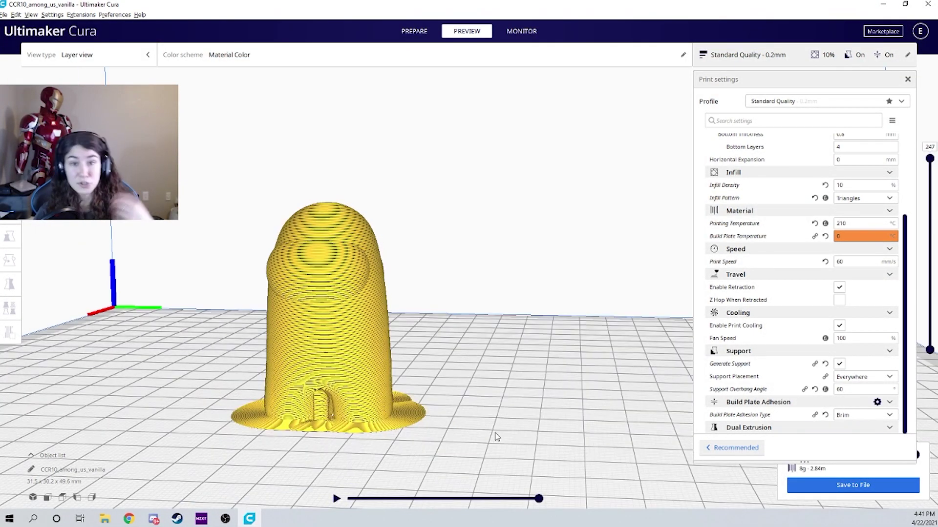
{"action": "right_click_drag", "start_coordinate": [512, 411], "coordinate": [434, 425]}
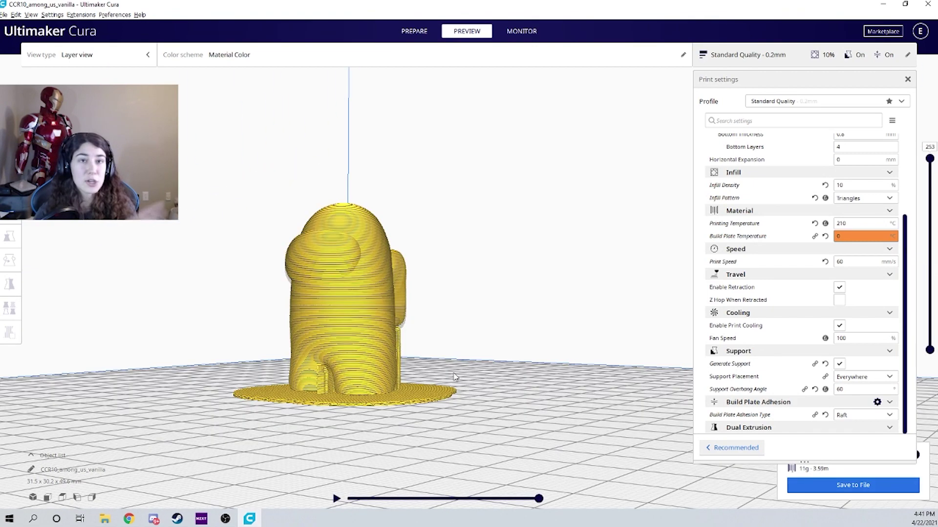
{"action": "right_click_drag", "start_coordinate": [335, 454], "coordinate": [410, 454]}
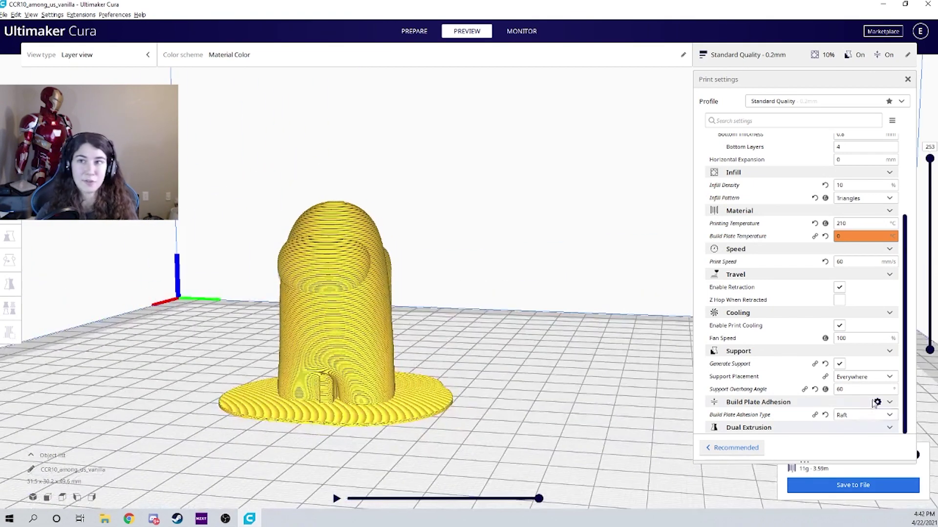
{"action": "left_click", "coordinate": [862, 415]}
{"action": "left_click", "coordinate": [854, 438]}
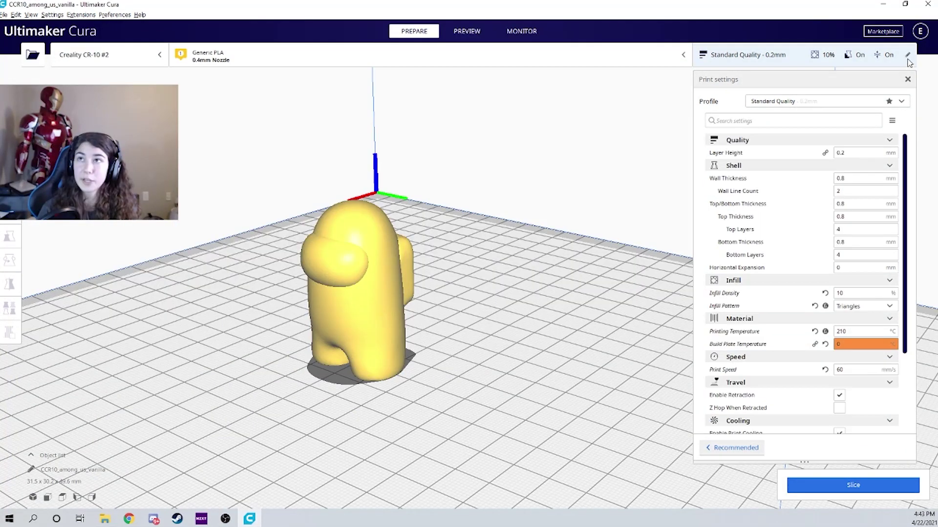
Close the print settings and slice the figure
{"action": "left_click", "coordinate": [907, 55]}
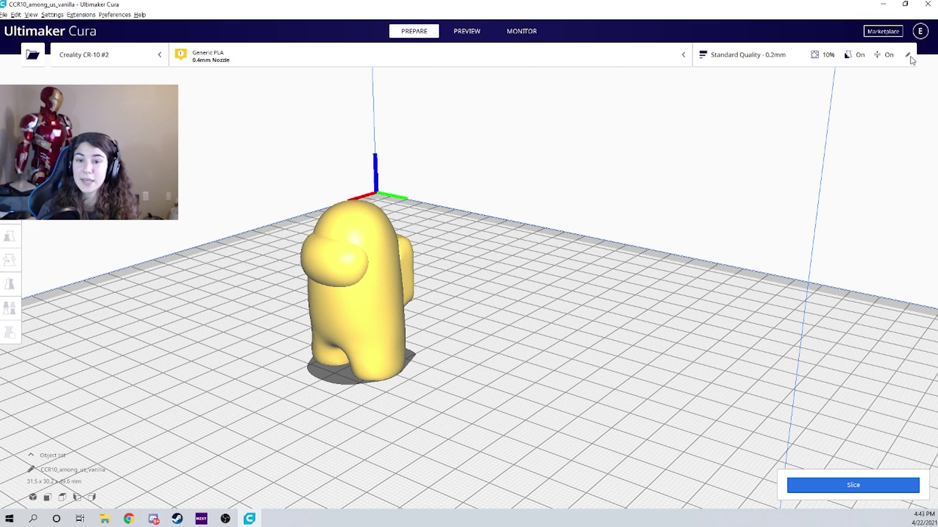
{"action": "scroll", "coordinate": [350, 341], "scroll_direction": "down", "scroll_amount": 5}
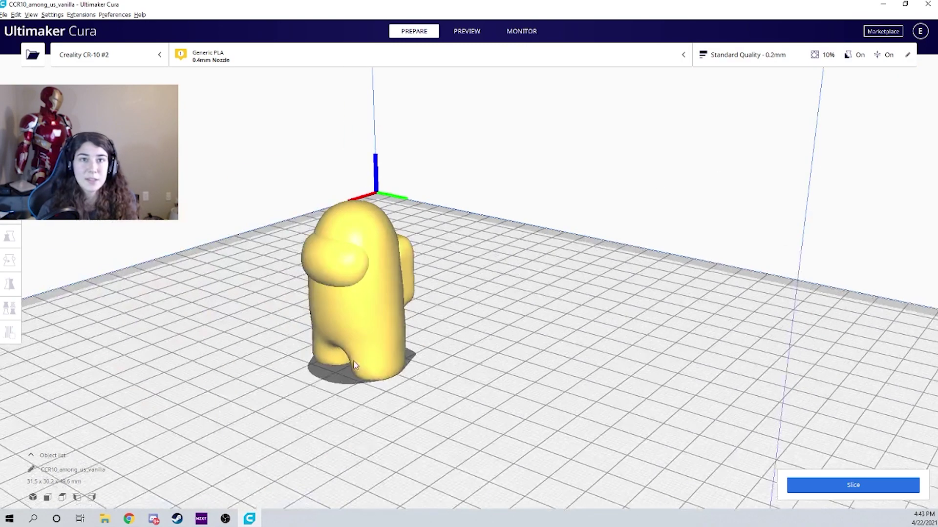
{"action": "right_click_drag", "start_coordinate": [323, 340], "coordinate": [409, 349]}
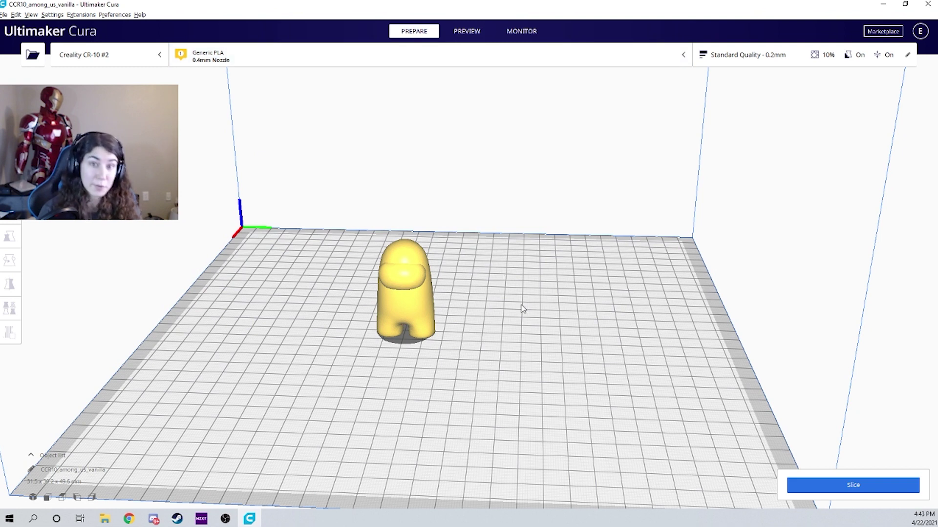
{"action": "left_click", "coordinate": [849, 485]}
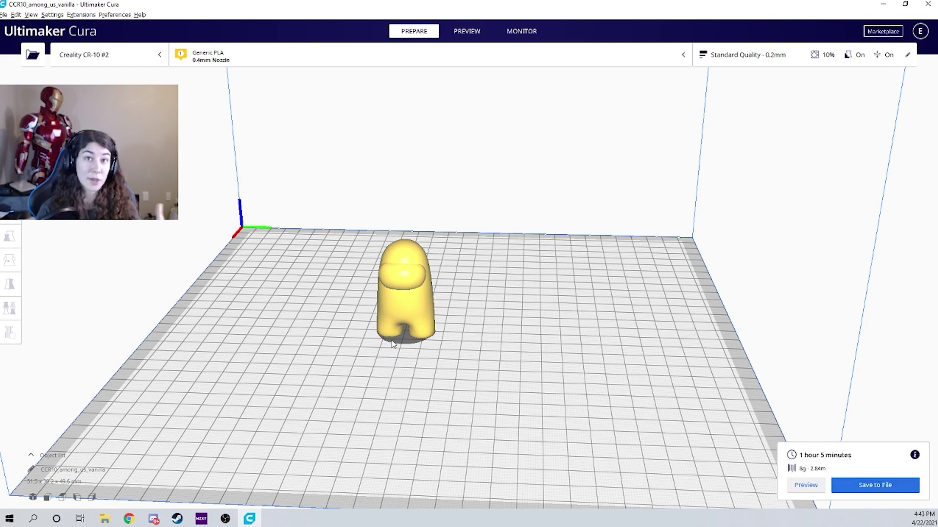
Inspect the sliced figure in the layer preview, examining its inner structure at about layer 172 and its outside from several angles
{"action": "right_click_drag", "start_coordinate": [460, 372], "coordinate": [694, 452]}
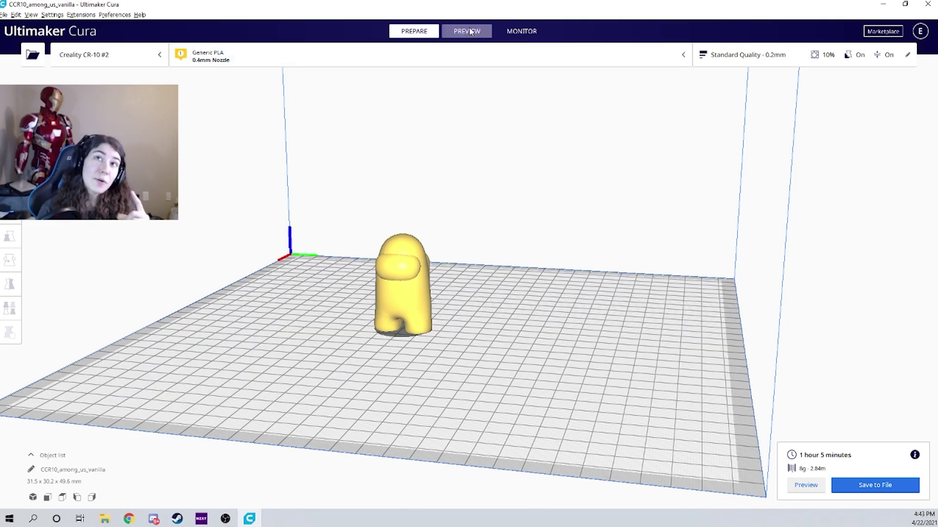
{"action": "left_click", "coordinate": [471, 34]}
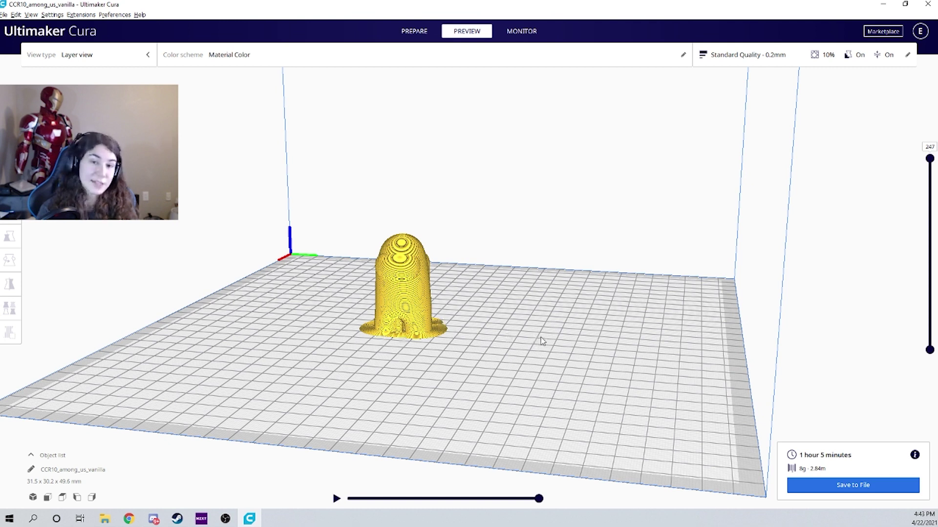
{"action": "left_click_drag", "start_coordinate": [928, 163], "coordinate": [913, 244]}
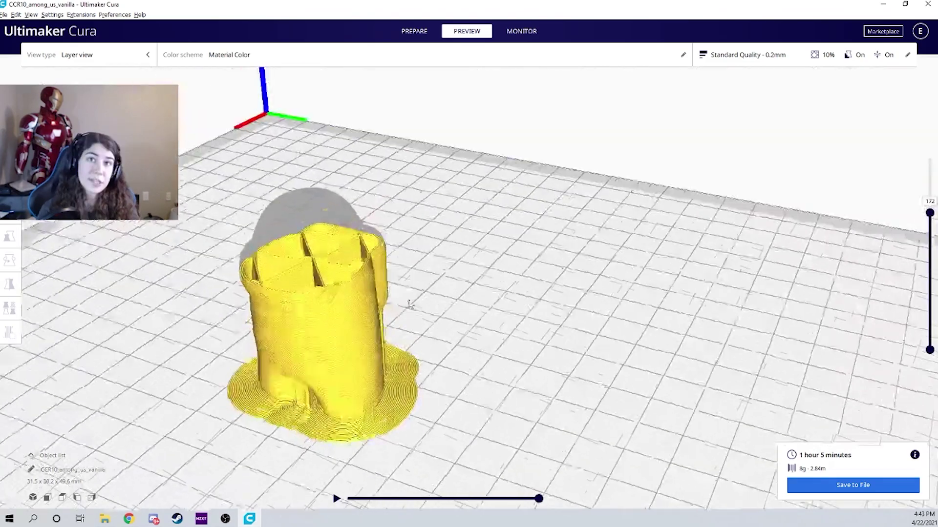
{"action": "right_click_drag", "start_coordinate": [413, 300], "coordinate": [471, 334]}
{"action": "right_click_drag", "start_coordinate": [567, 358], "coordinate": [450, 335]}
{"action": "right_click_drag", "start_coordinate": [629, 411], "coordinate": [514, 412]}
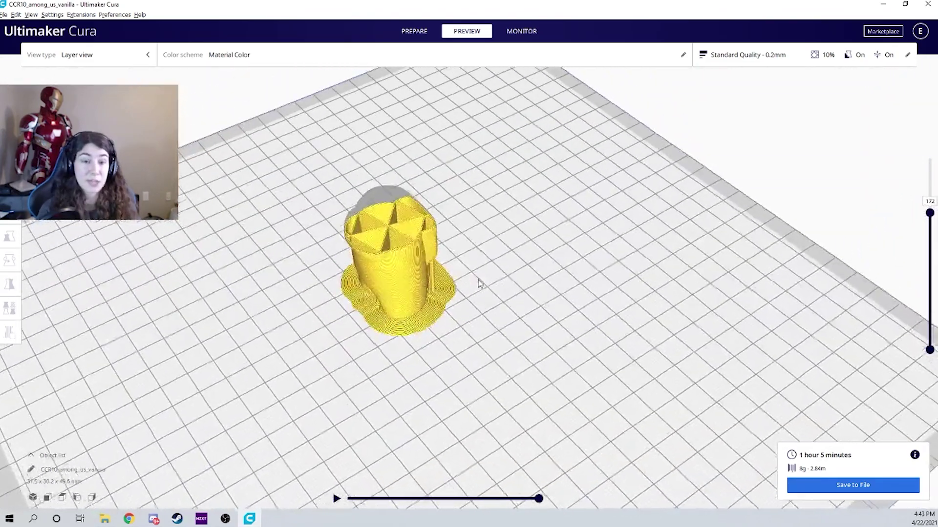
{"action": "right_click_drag", "start_coordinate": [481, 282], "coordinate": [520, 266]}
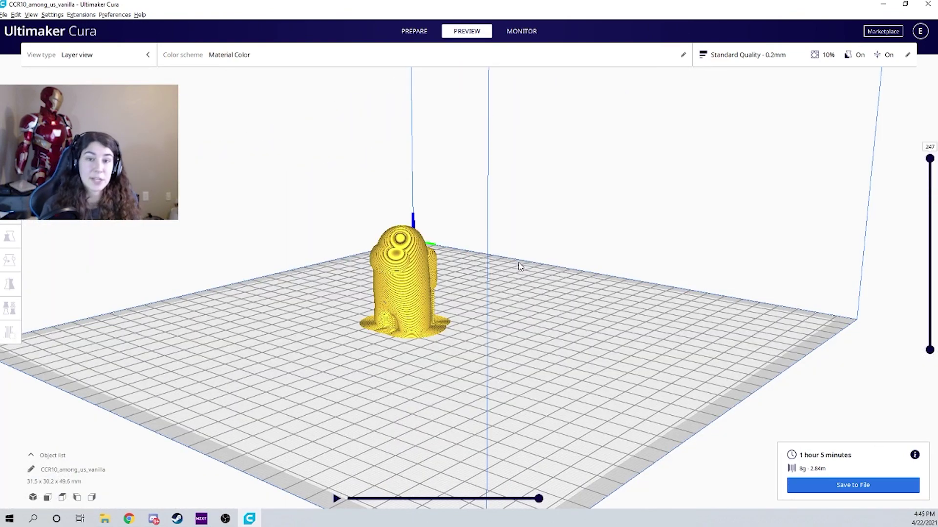